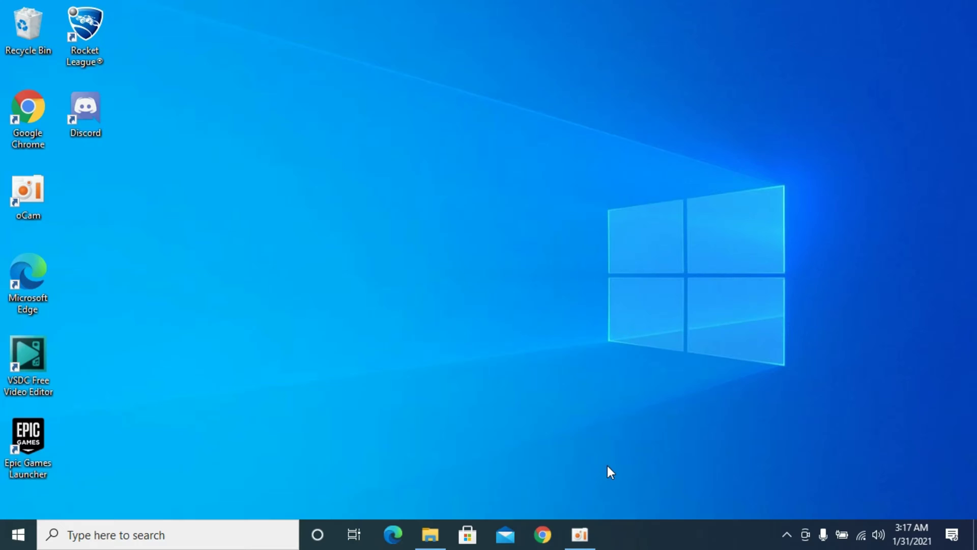
- Launch Google Chrome from the taskbar to load Facebook's home news feed
left_click(545, 534)
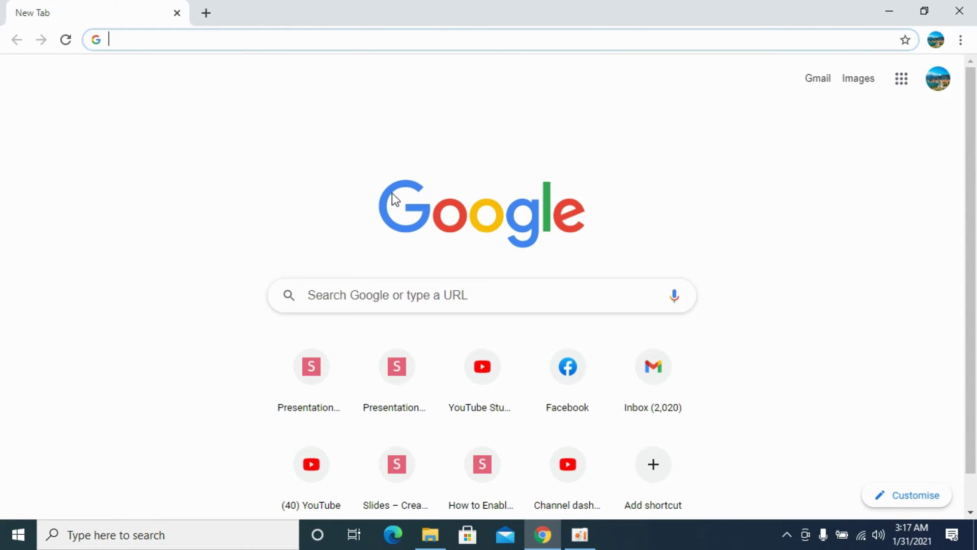
type("facebook.com")
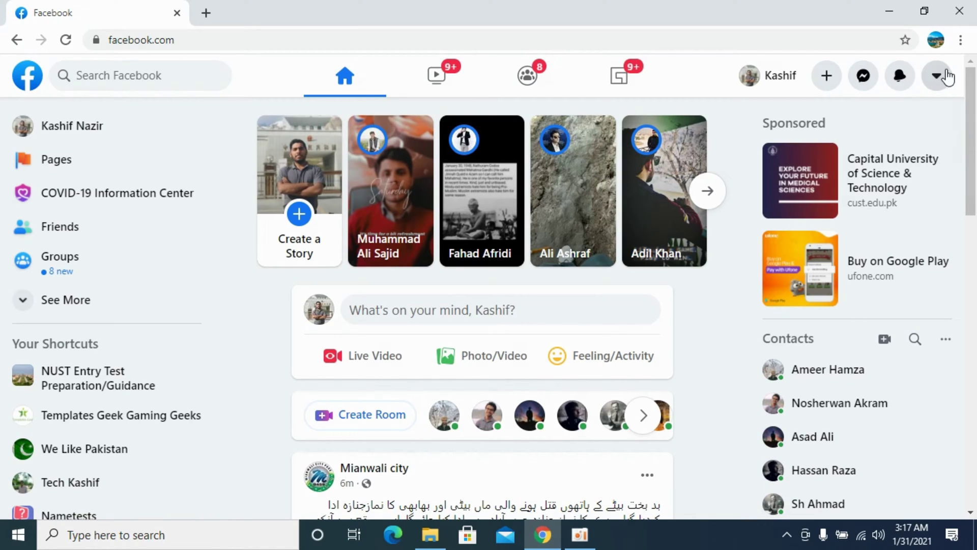
- Go to Settings via the account menu's Settings & Privacy section
left_click(937, 76)
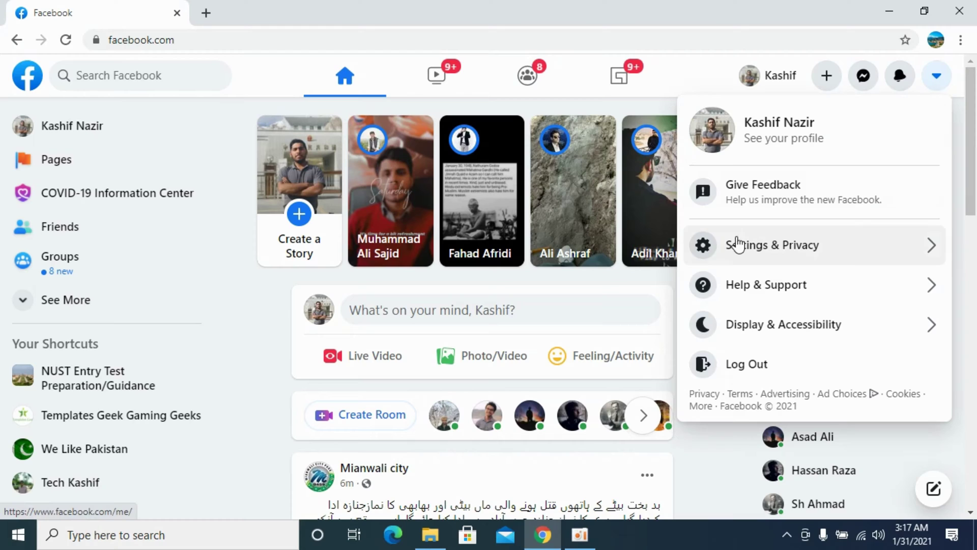
left_click(810, 247)
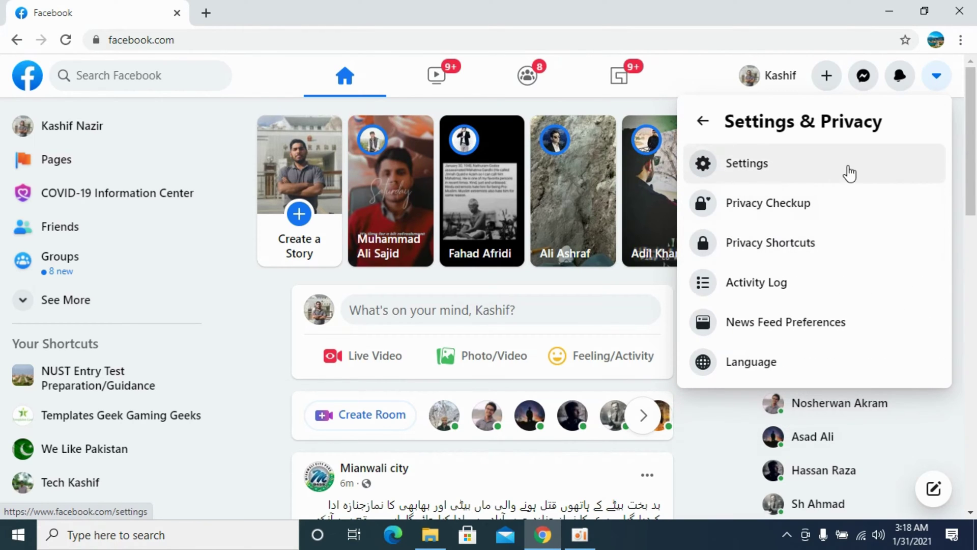
left_click(747, 164)
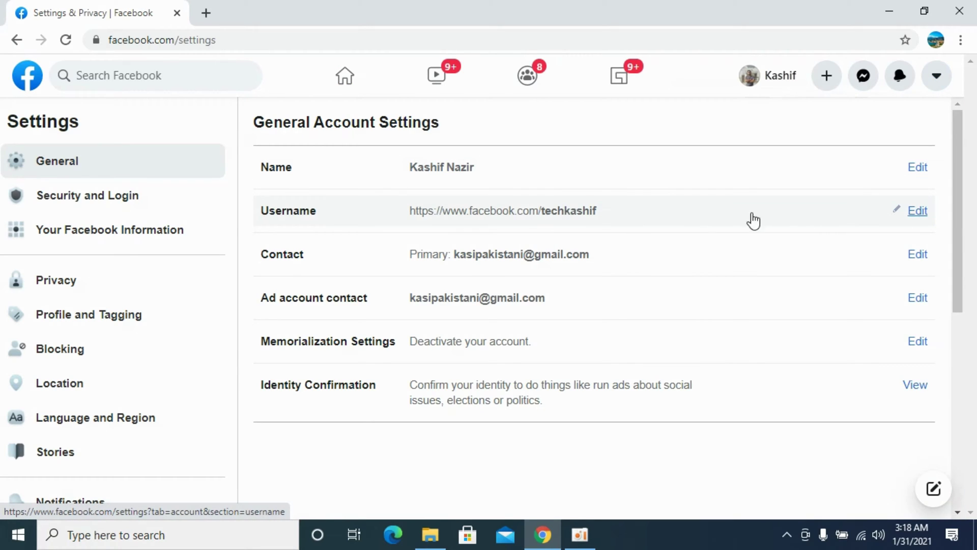
- Edit the Username row and check the current 'techkashif' shows as available
left_click(918, 212)
left_click(624, 269)
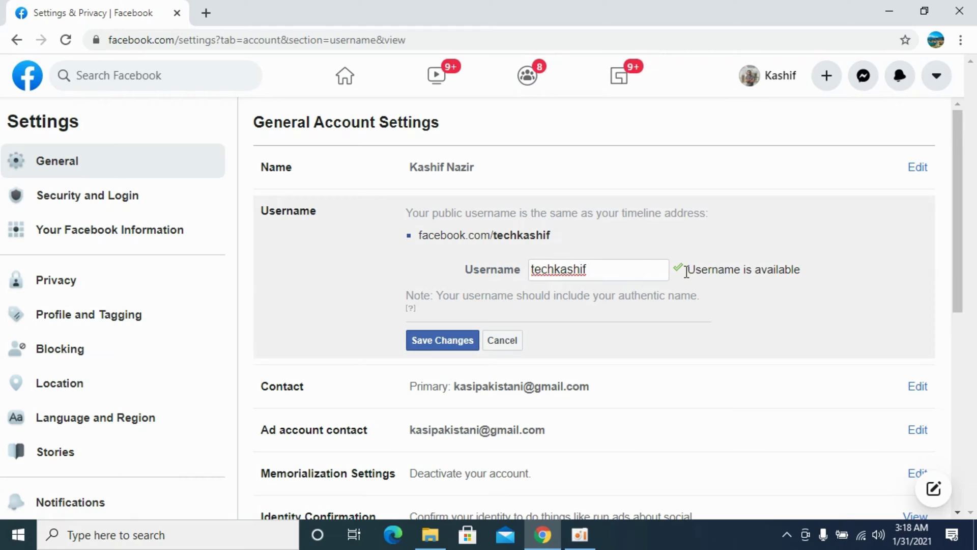
left_click_drag(686, 269, 801, 269)
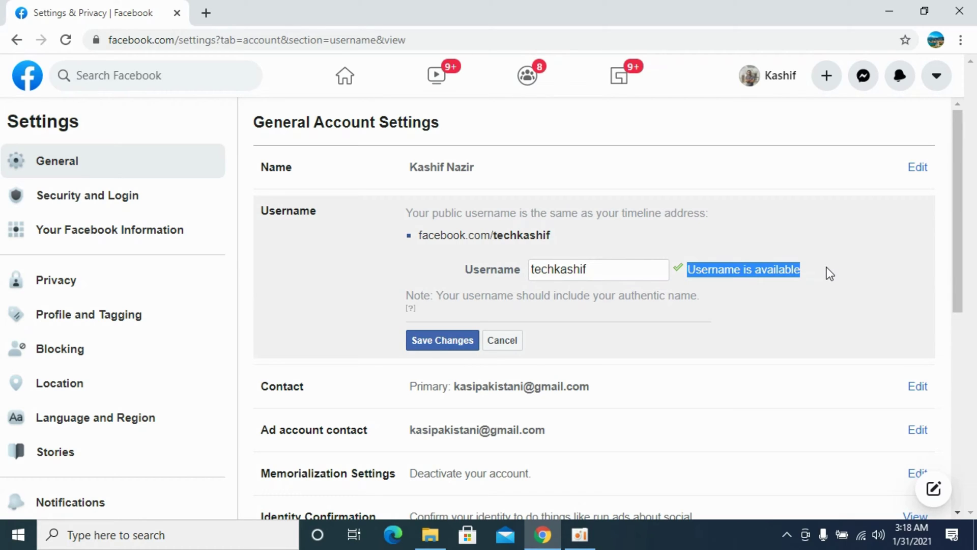
left_click(592, 269)
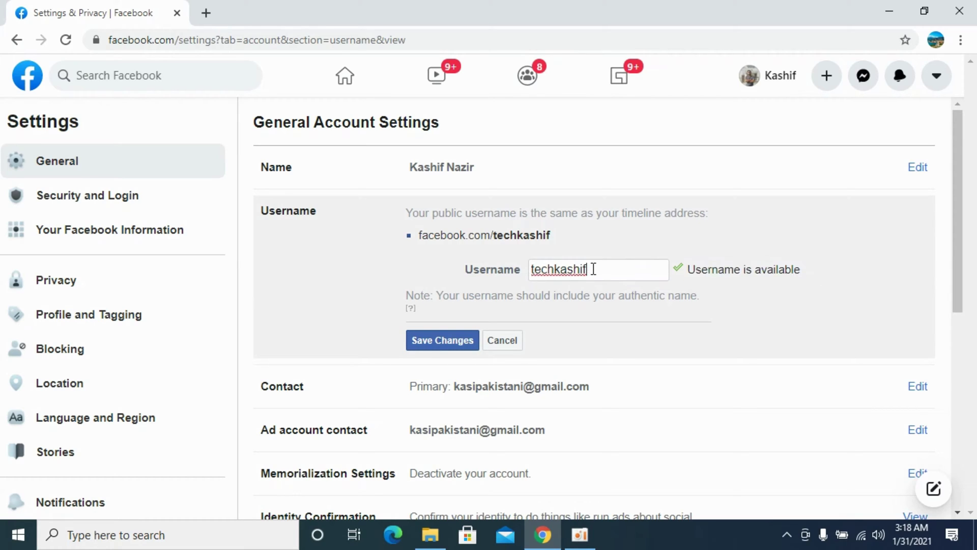
- Replace the old username with 'tech11111222', confirmed available after 'techa' was rejected
key("BackSpace")
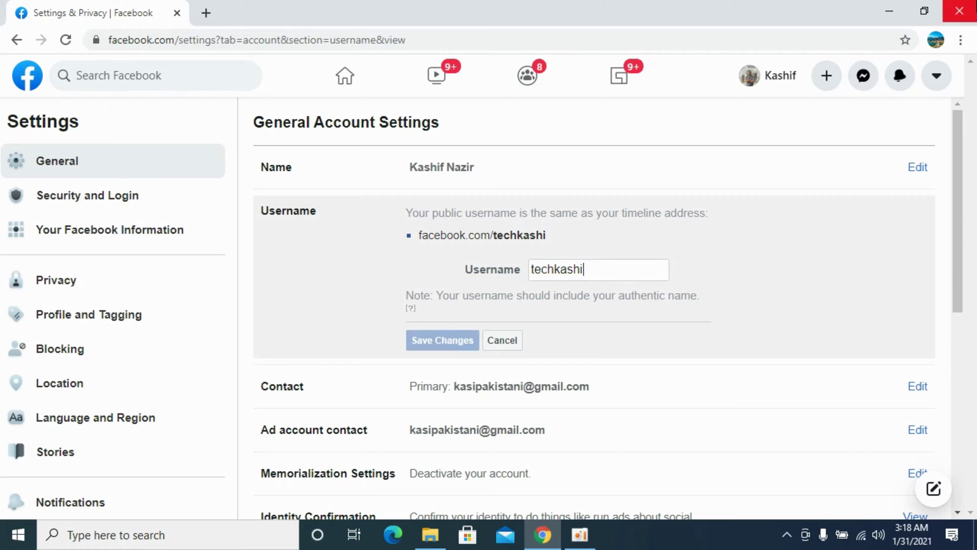
key("BackSpace")
key("BackSpace")
key("BackSpace")
key("BackSpace")
key("BackSpace")
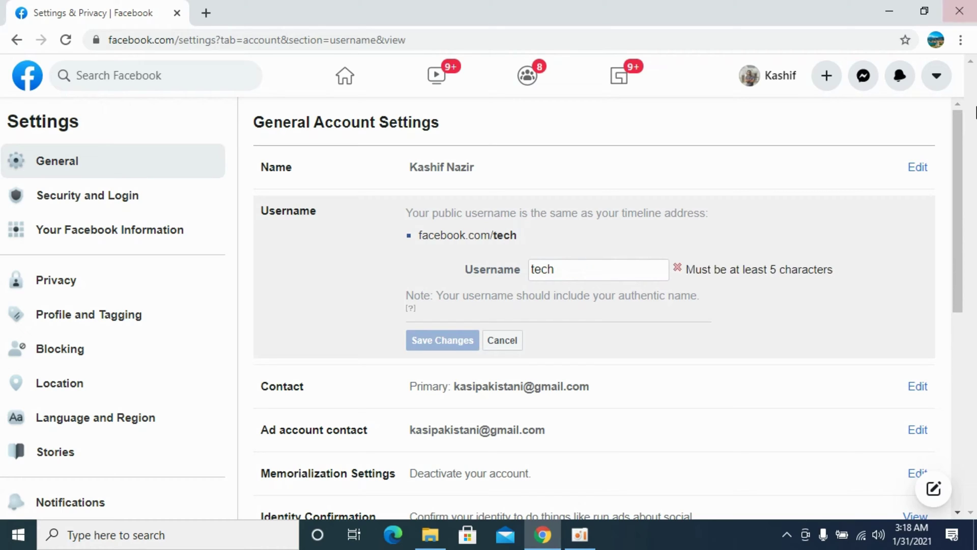
type("a")
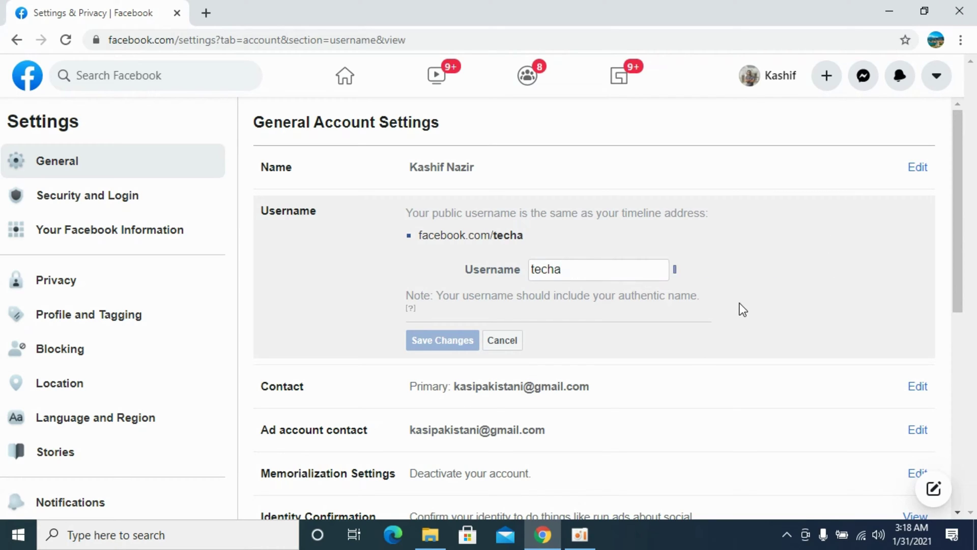
left_click_drag(685, 271, 837, 272)
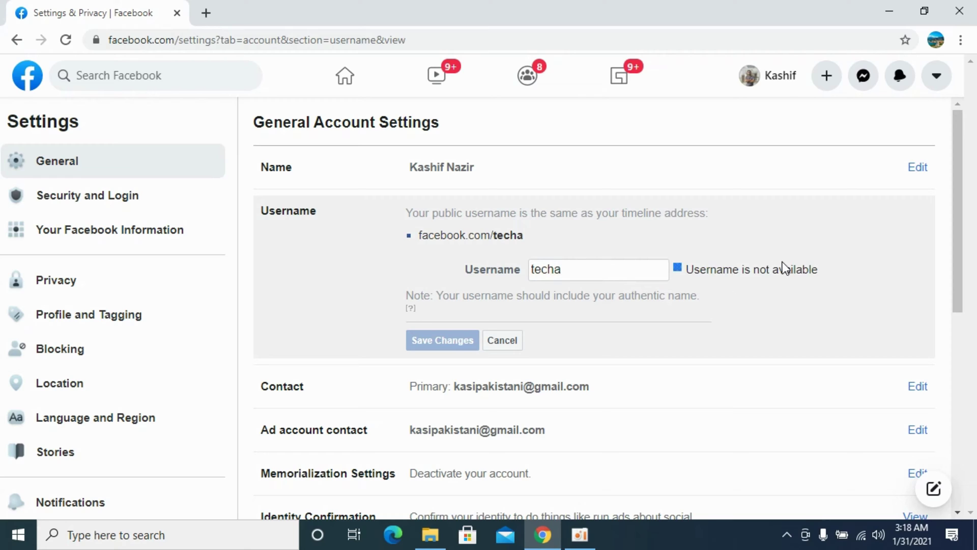
left_click_drag(569, 269, 505, 274)
left_click(590, 268)
key("BackSpace")
type("11111")
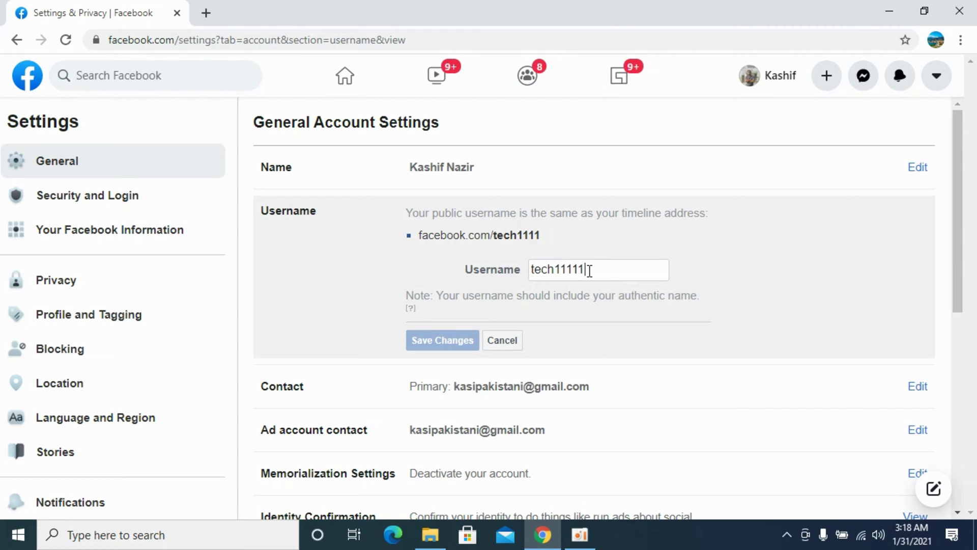
type("2")
type("22")
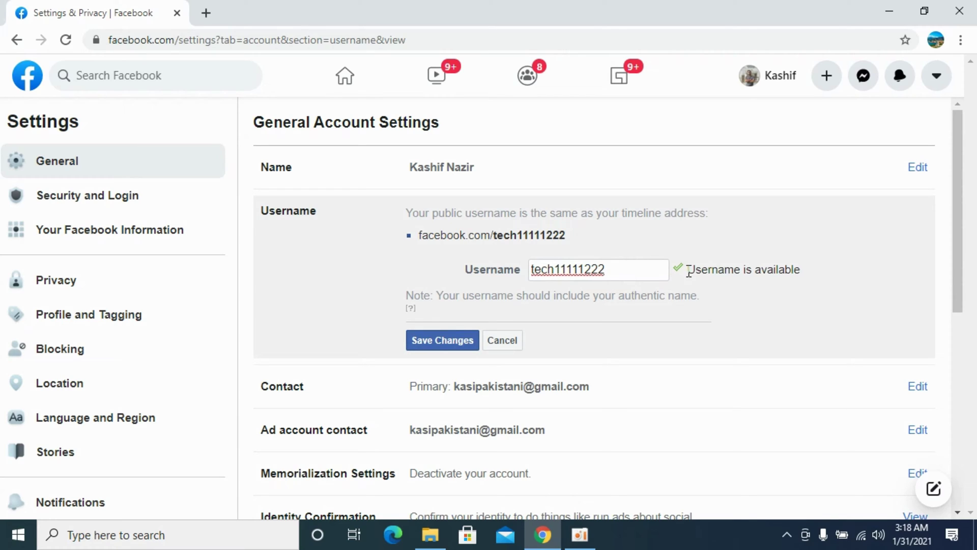
left_click(836, 276)
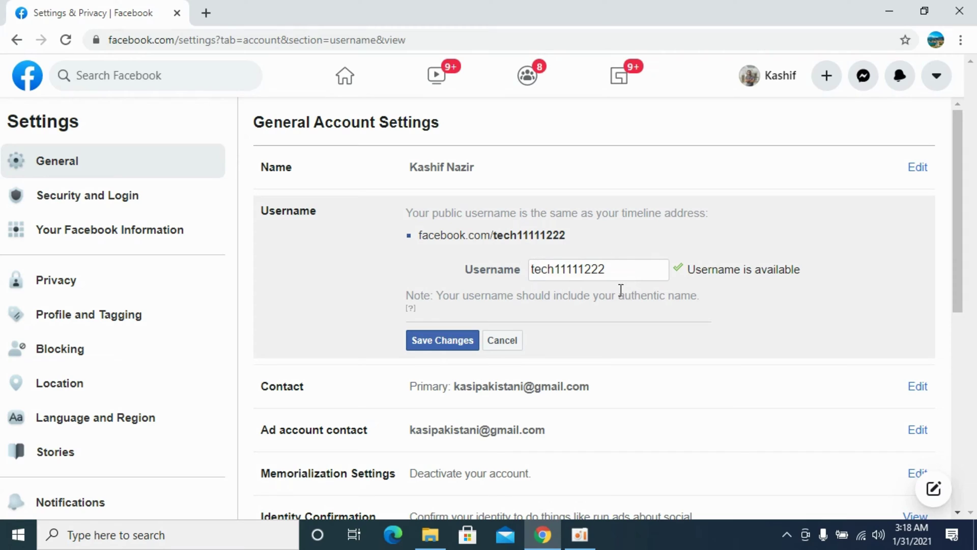